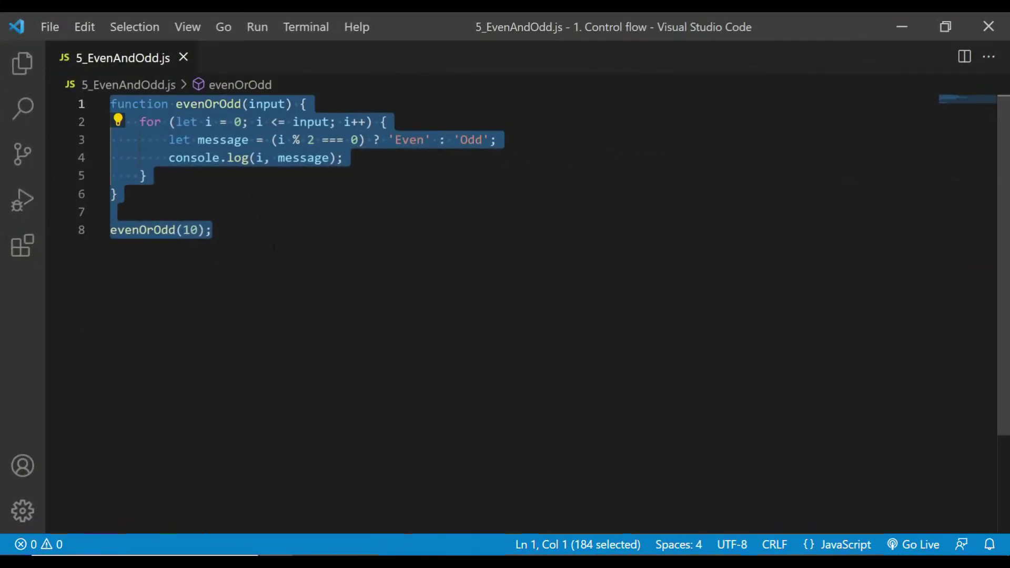
Find 'code runner' in the Extensions view and install the Code Runner extension
click(273, 247)
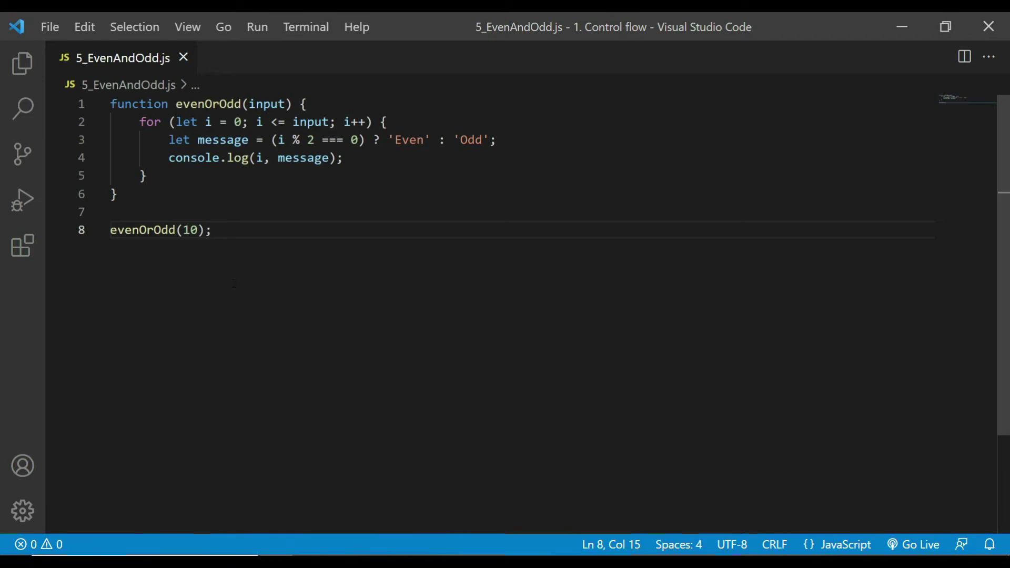
click(22, 246)
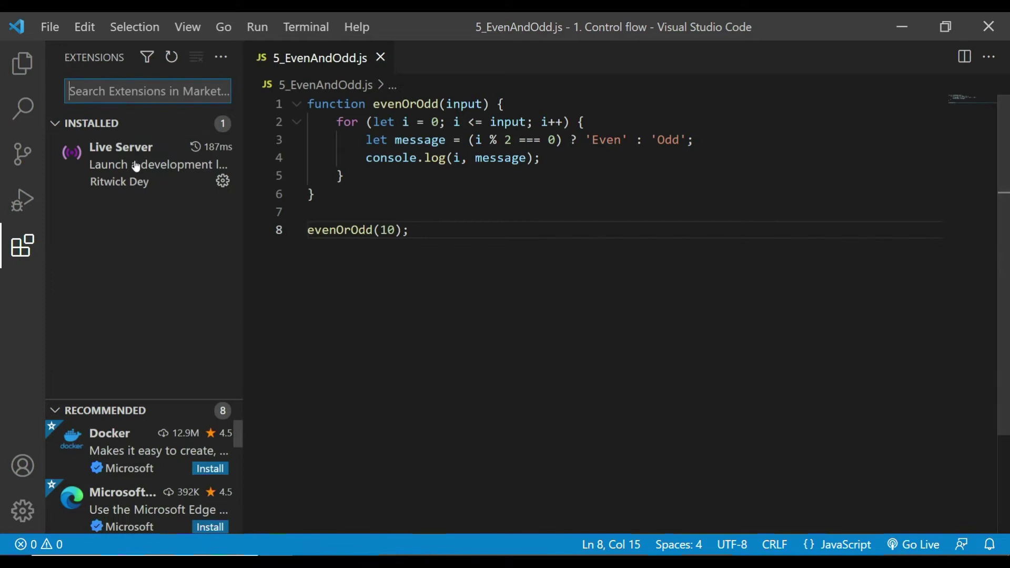
click(109, 90)
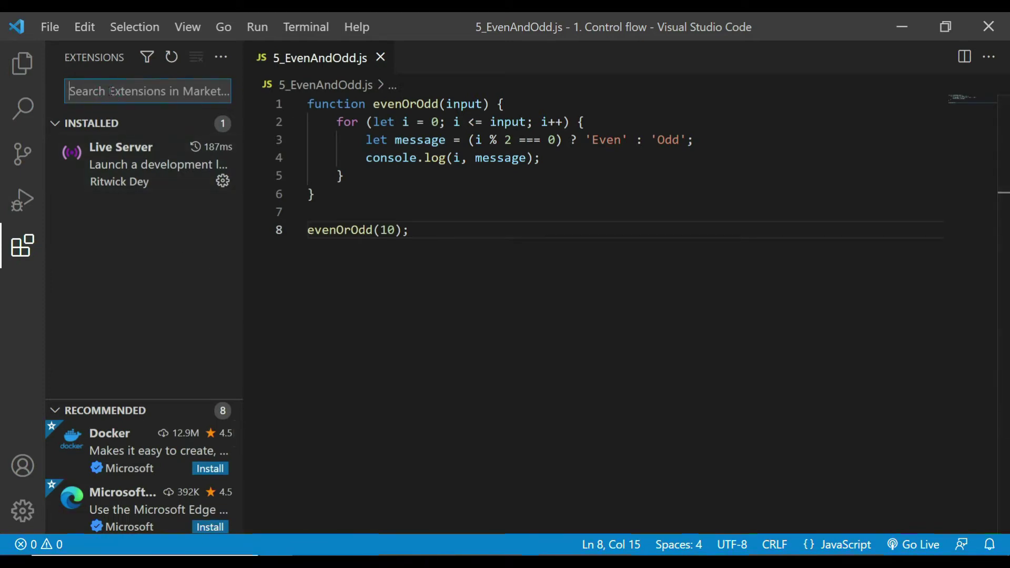
text(code run)
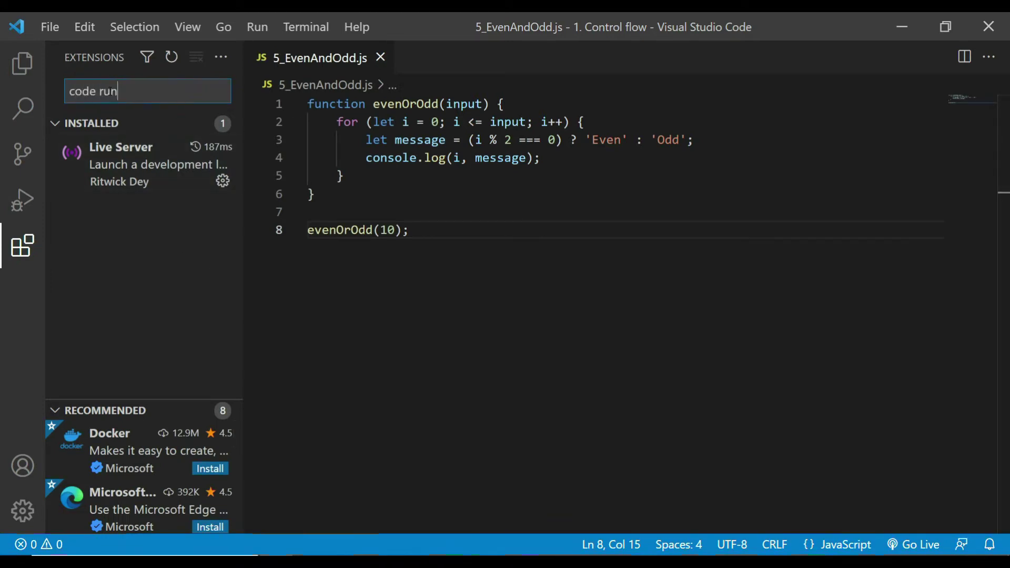
text(ner)
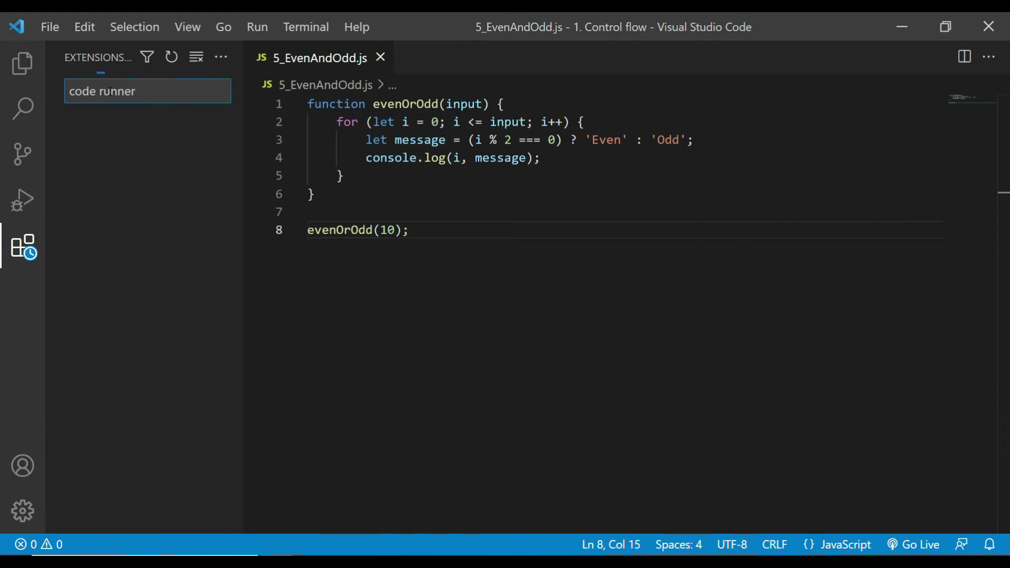
click(109, 141)
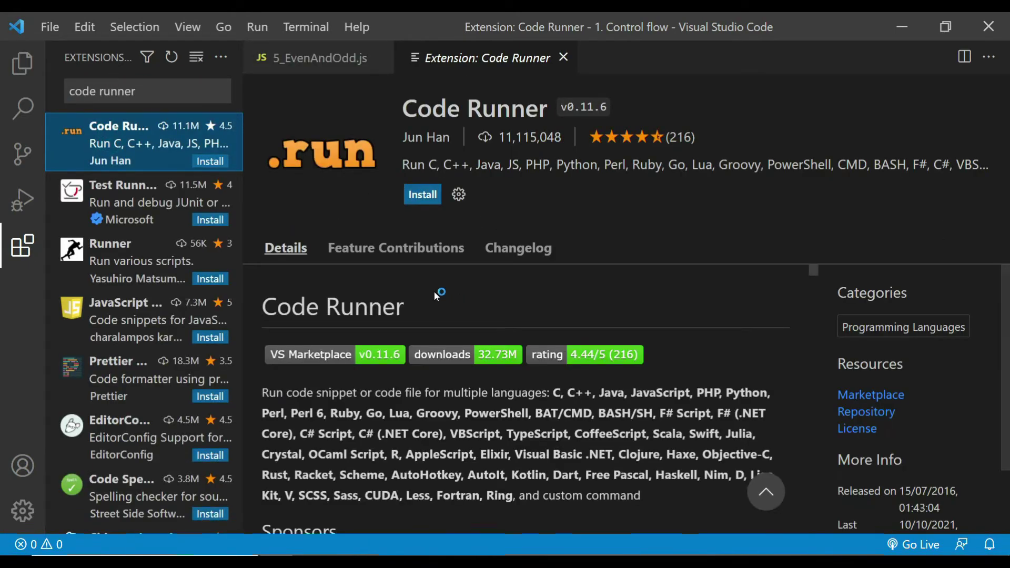
click(423, 195)
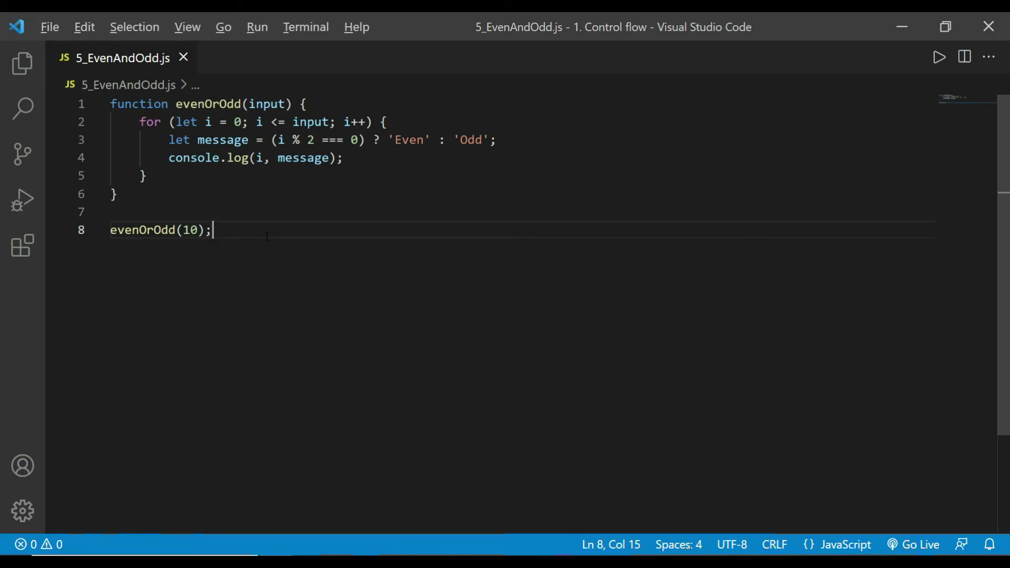
Run 5_EvenAndOdd.js with Code Runner (Ctrl+Alt+N), printing 0 Even through 10 Even
key(ctrl+alt+n)
scroll(223, 446, up, 1)
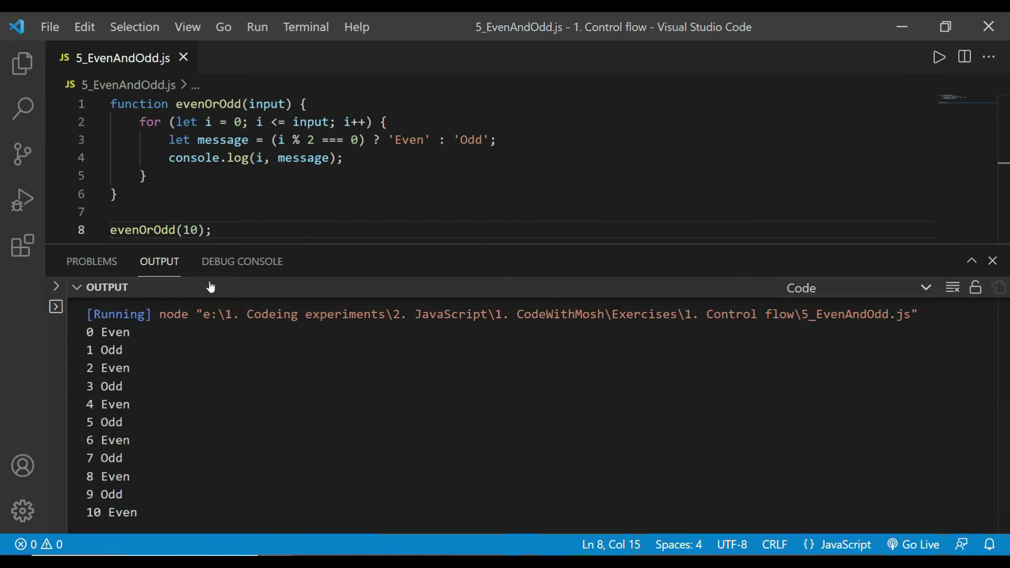
scroll(229, 198, down, 1)
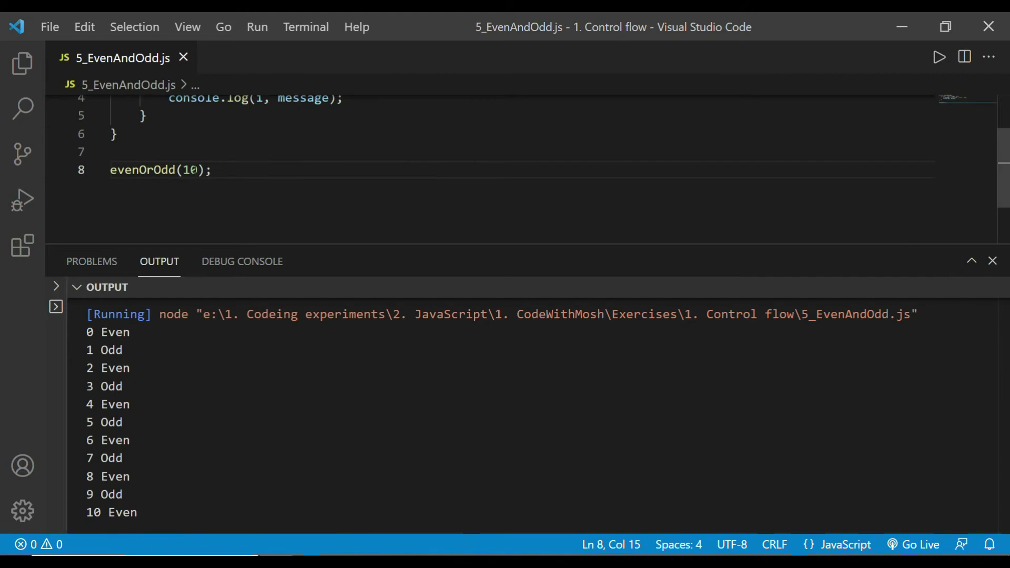
Change evenOrOdd(10) to evenOrOdd(15), save, and rerun to print through 15 Odd
click(197, 170)
key(BackSpace)
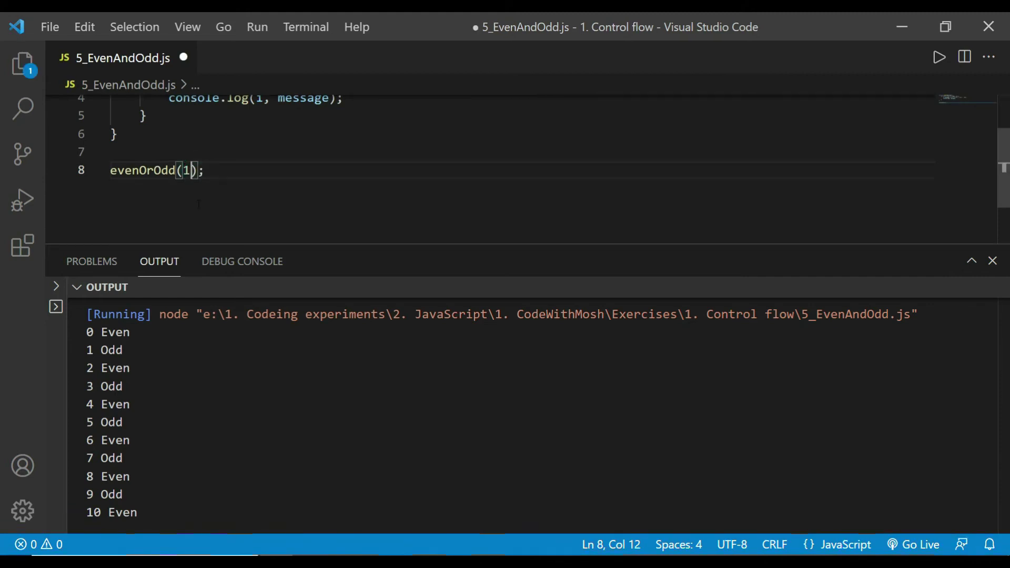
text(5)
key(ctrl+s)
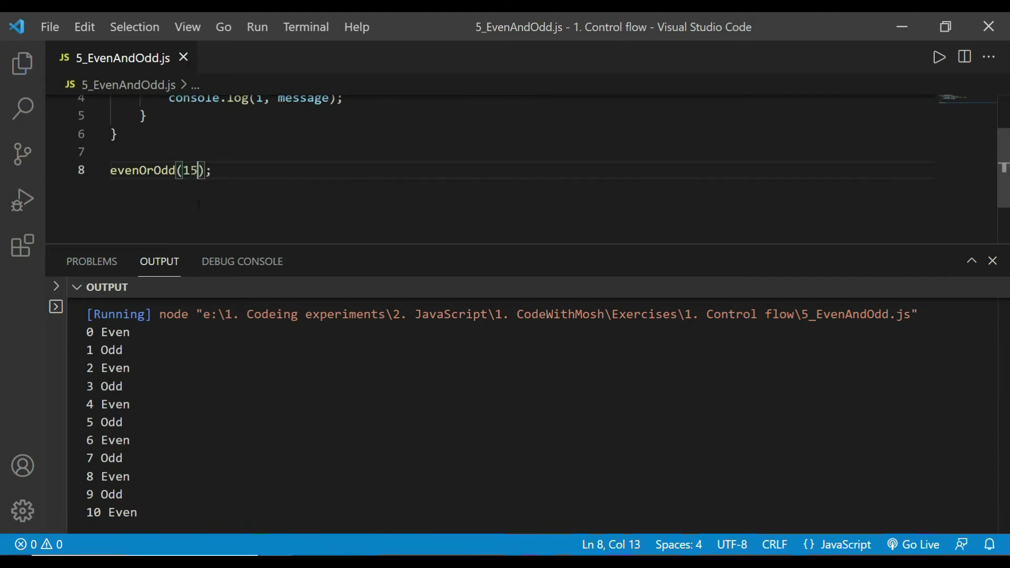
key(ctrl+alt+n)
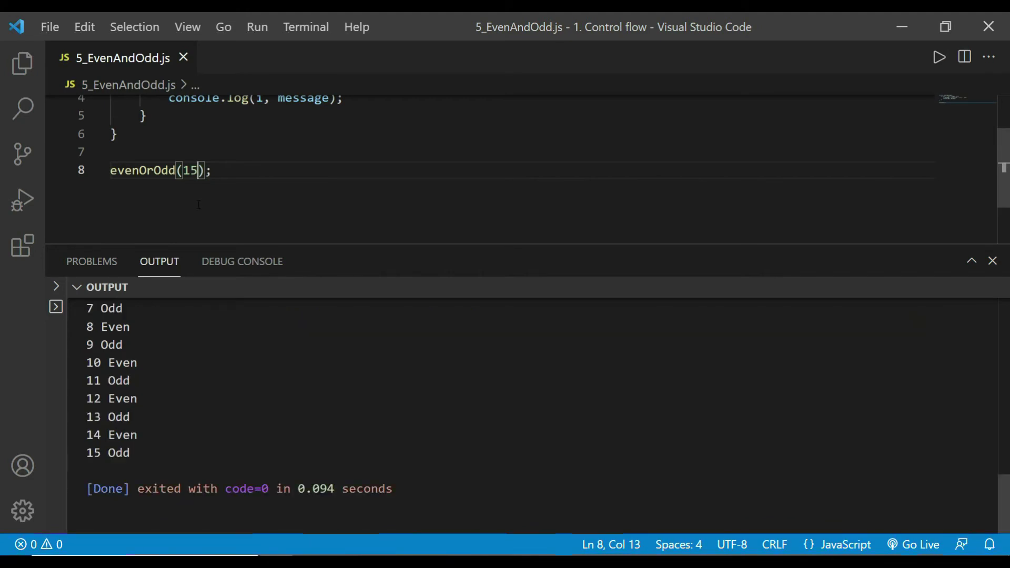
scroll(156, 399, up, 1)
scroll(157, 398, up, 2)
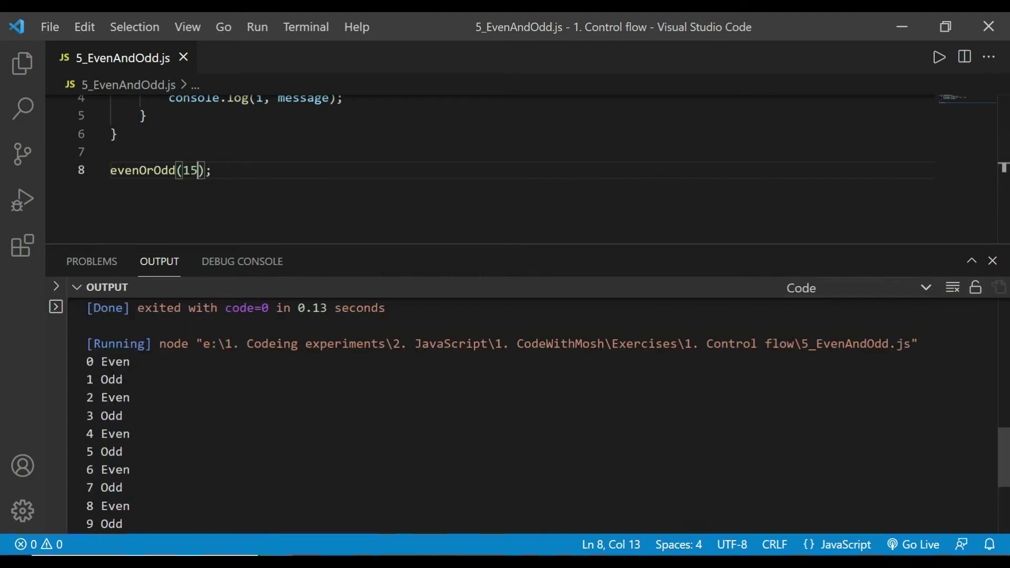
scroll(97, 365, down, 1)
scroll(157, 398, down, 2)
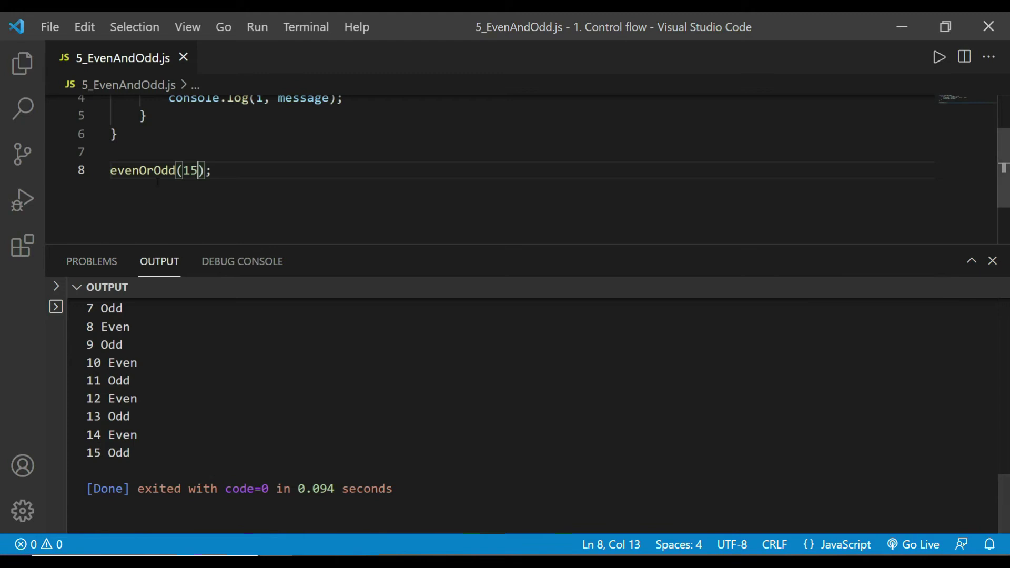
Replace the argument 15 with 20, save, and rerun to print through 20 Even
double_click(192, 170)
key(BackSpace)
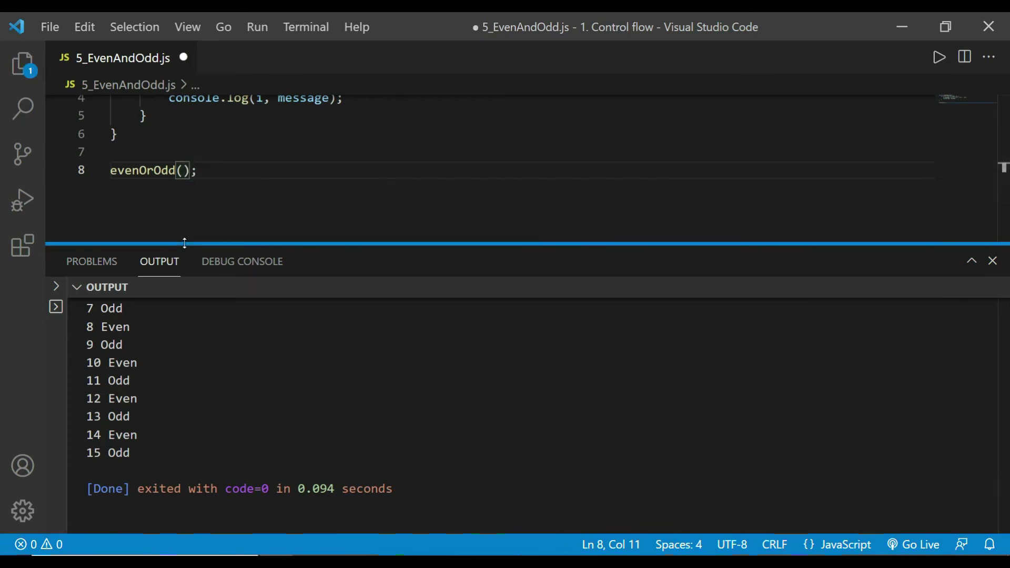
text(20)
key(ctrl+s)
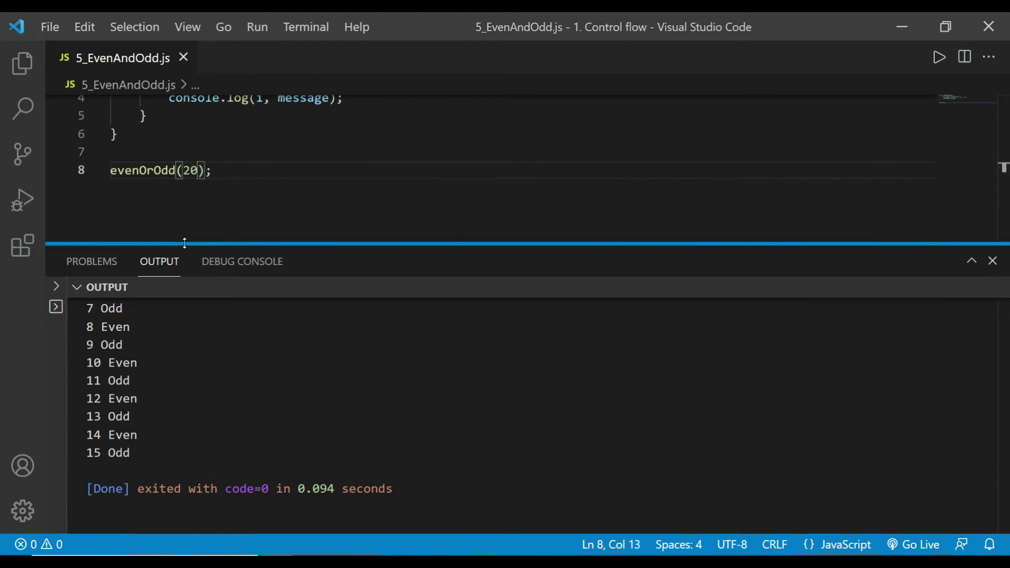
key(ctrl+alt+n)
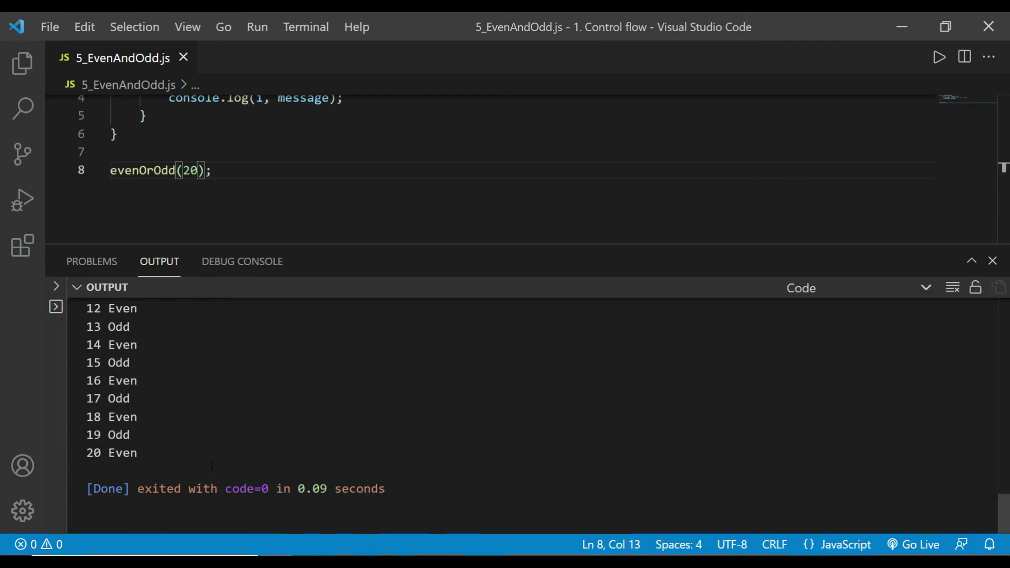
scroll(212, 465, up, 3)
scroll(147, 371, down, 4)
scroll(146, 387, down, 2)
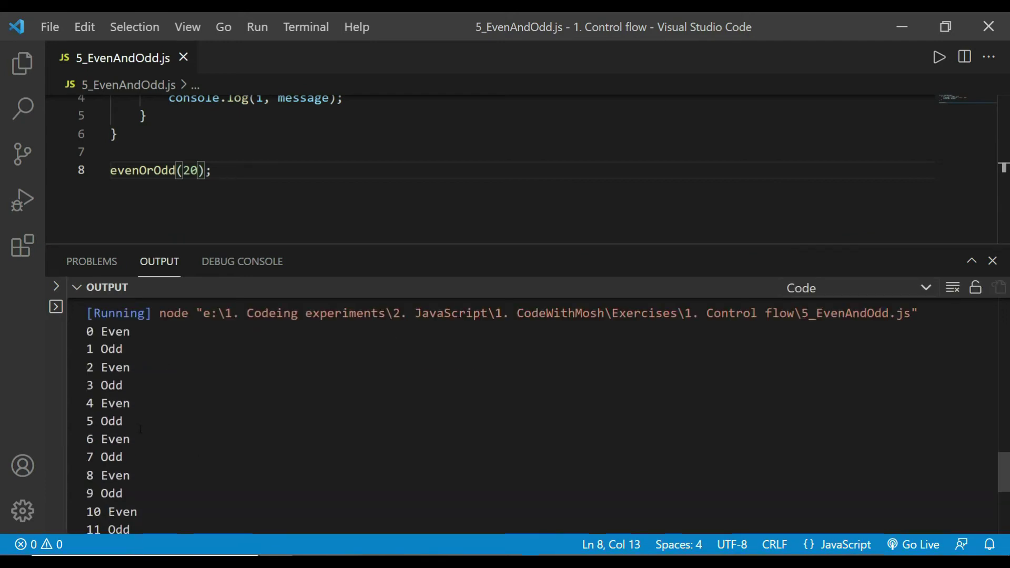
scroll(143, 406, down, 2)
scroll(141, 426, down, 2)
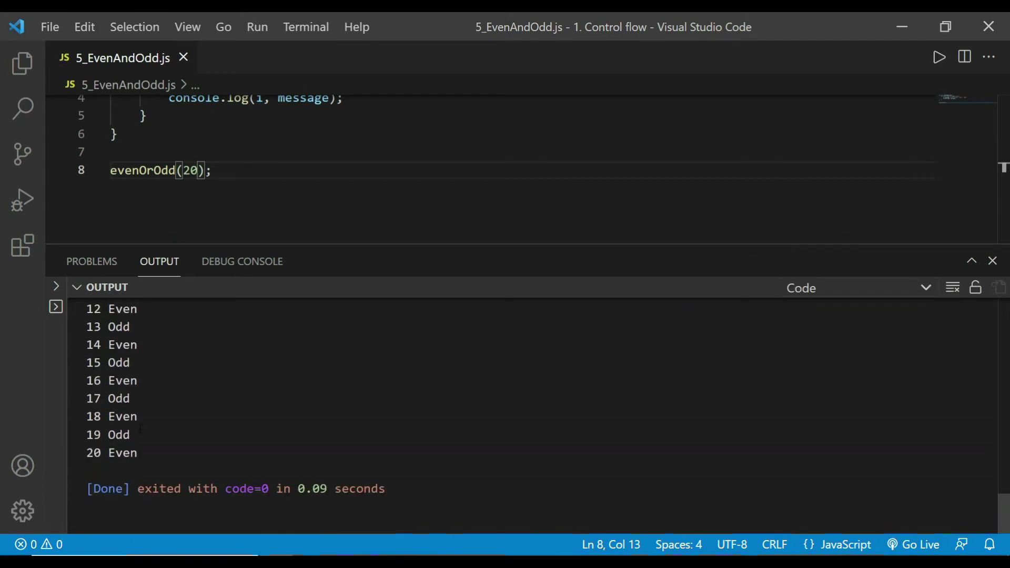